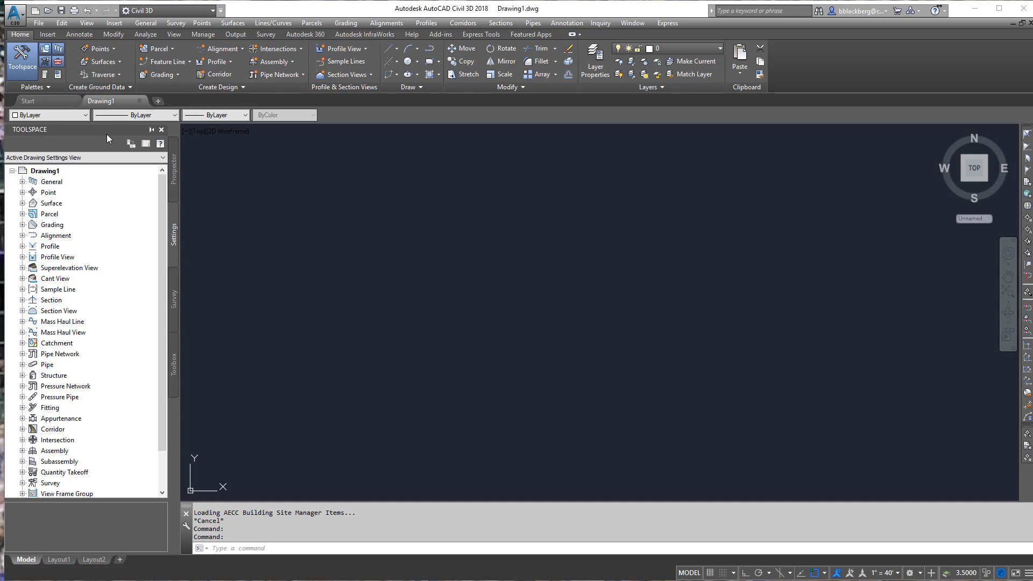
Flip through the Prospector, Settings, Survey and Toolbox tabs, return to Prospector, then close Toolspace.
left_click(174, 179)
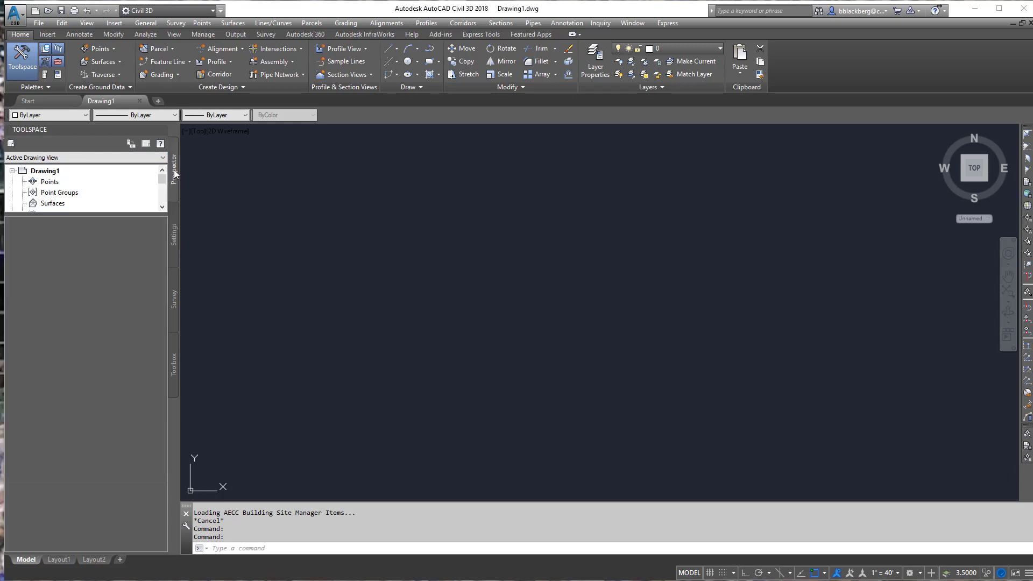
left_click(175, 224)
left_click(174, 299)
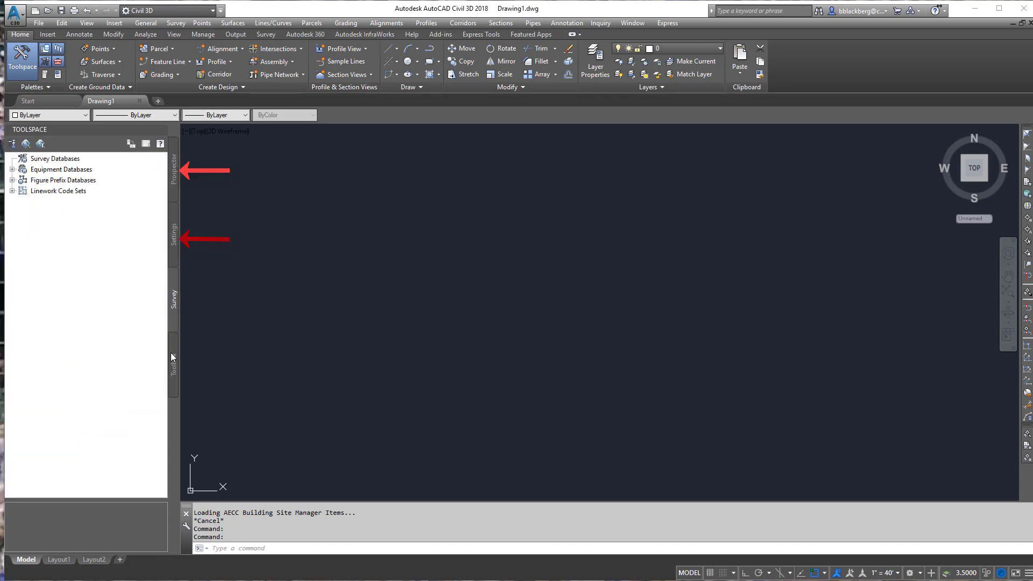
left_click(174, 364)
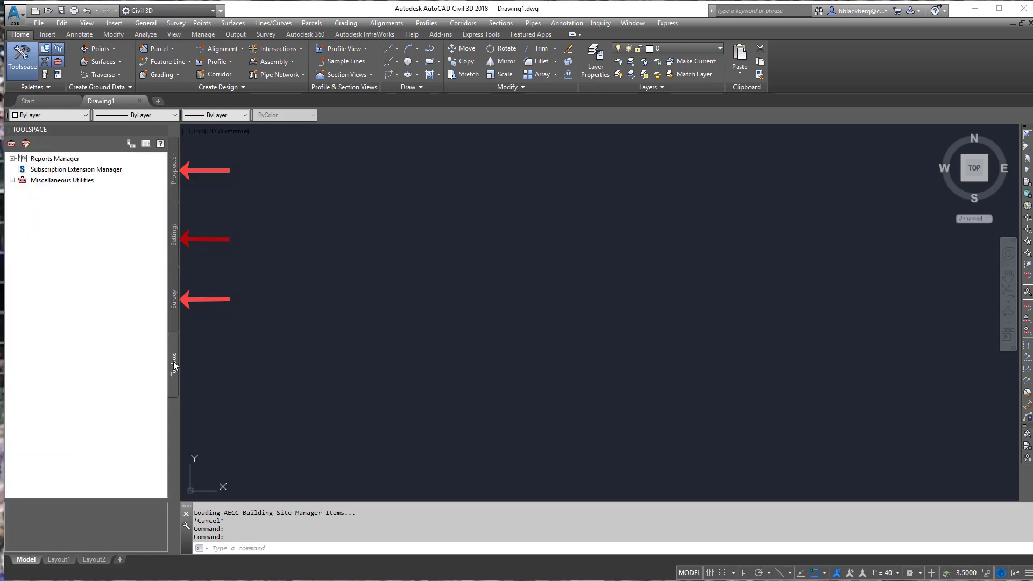
left_click(173, 179)
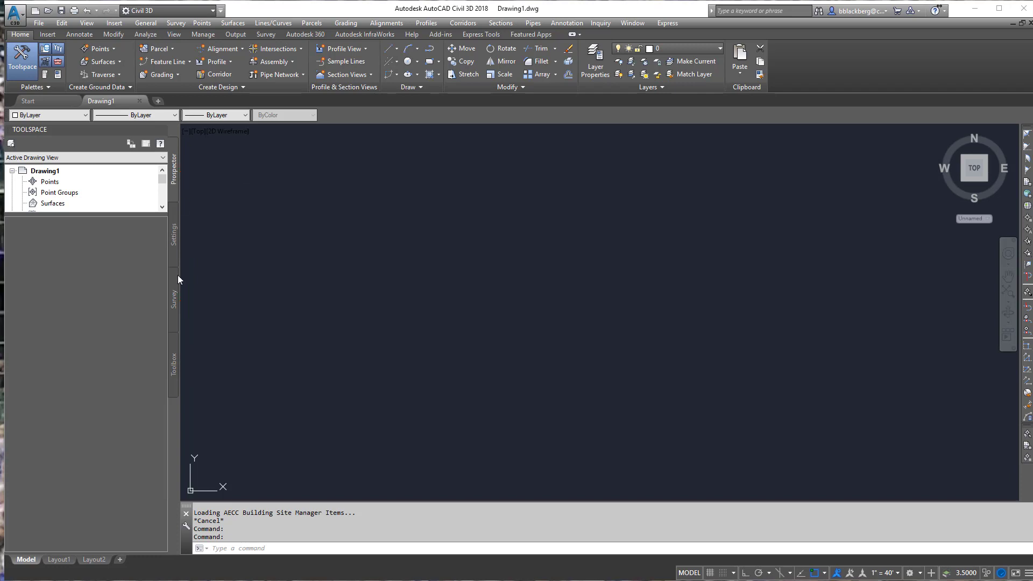
left_click(163, 129)
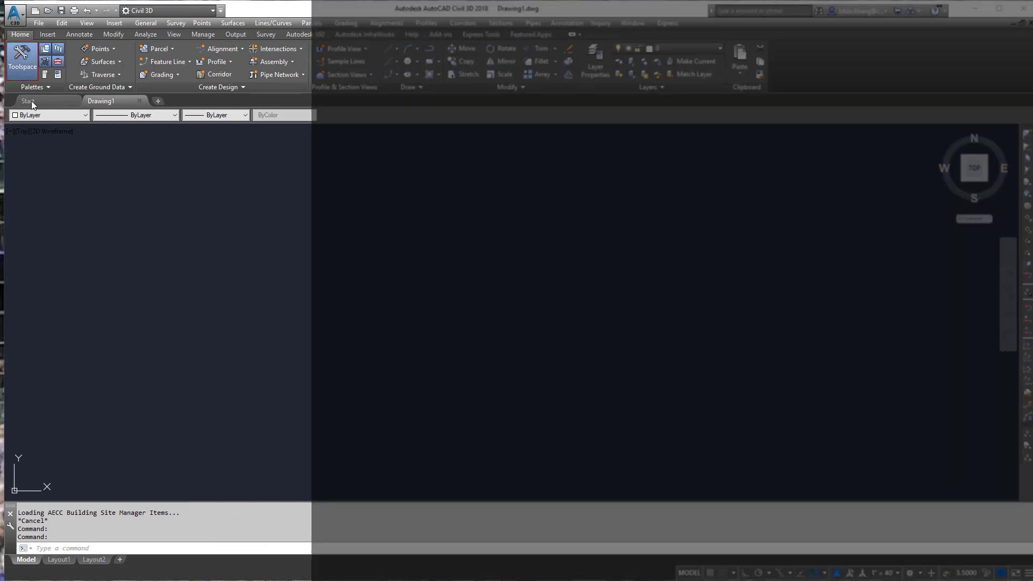
Reopen the Toolspace from the Home ribbon and toggle its Prospector, Settings, Toolbox and Survey views.
left_click(22, 58)
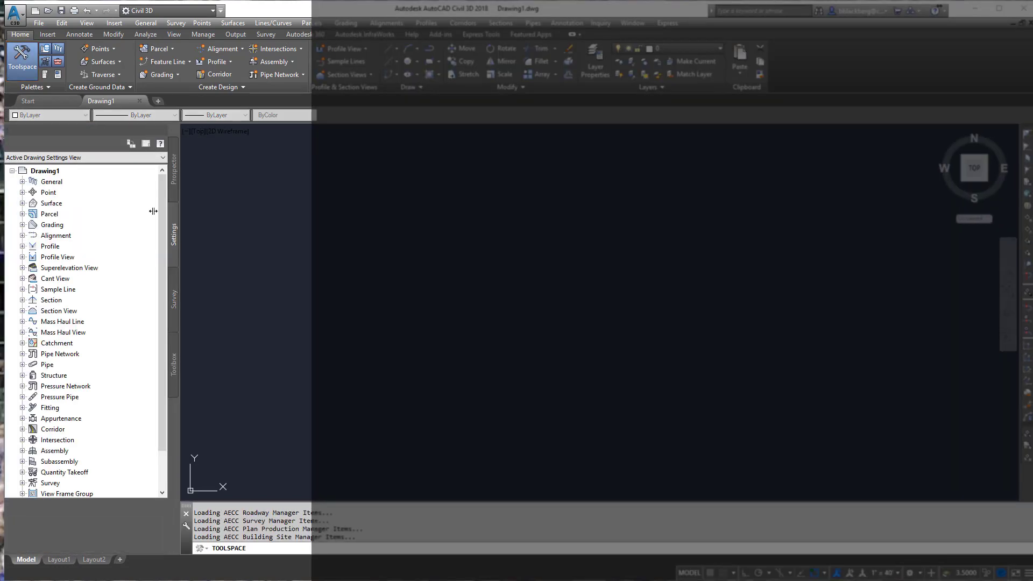
left_click(46, 51)
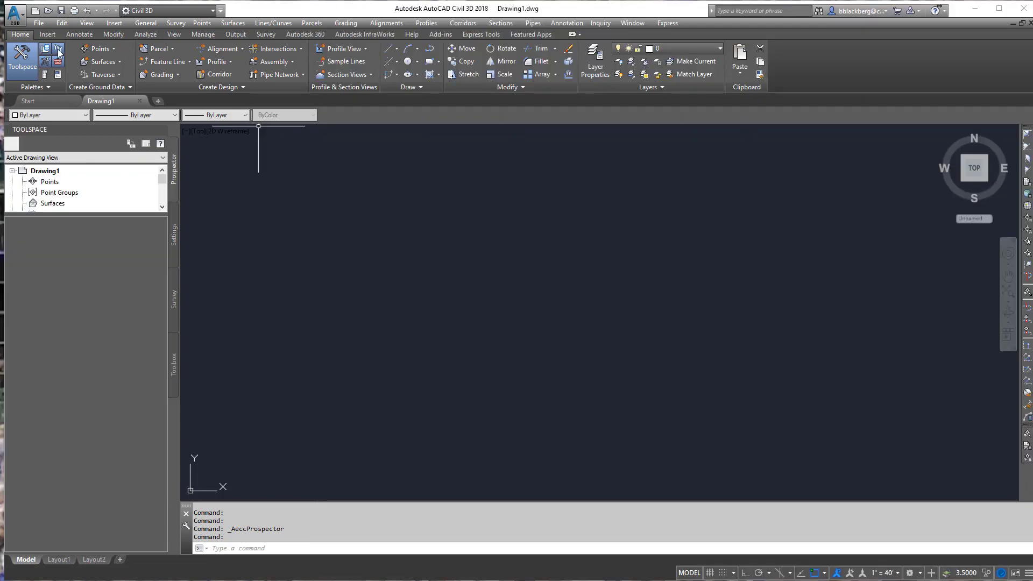
left_click(55, 50)
left_click(58, 61)
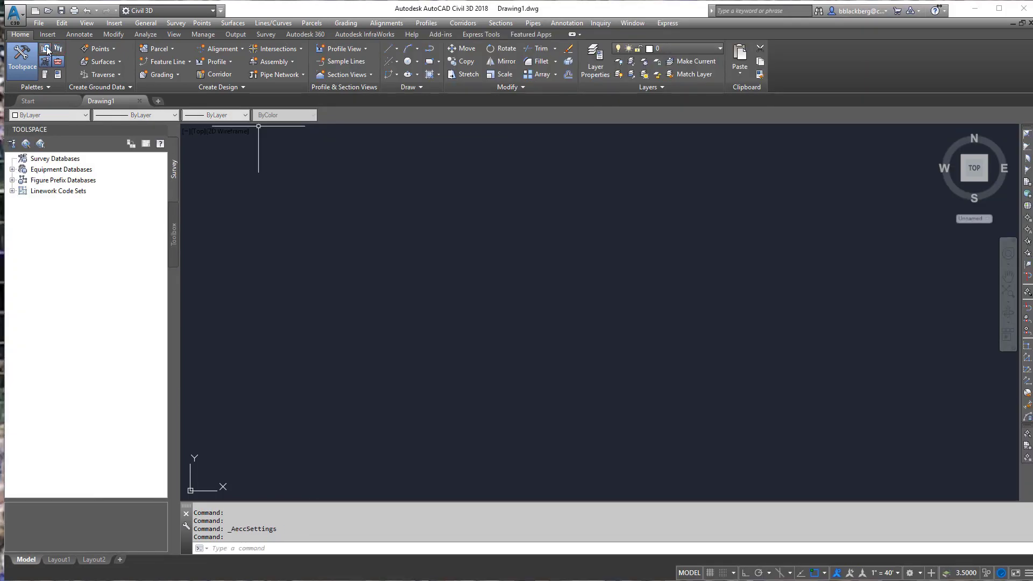
left_click(45, 61)
left_click(59, 62)
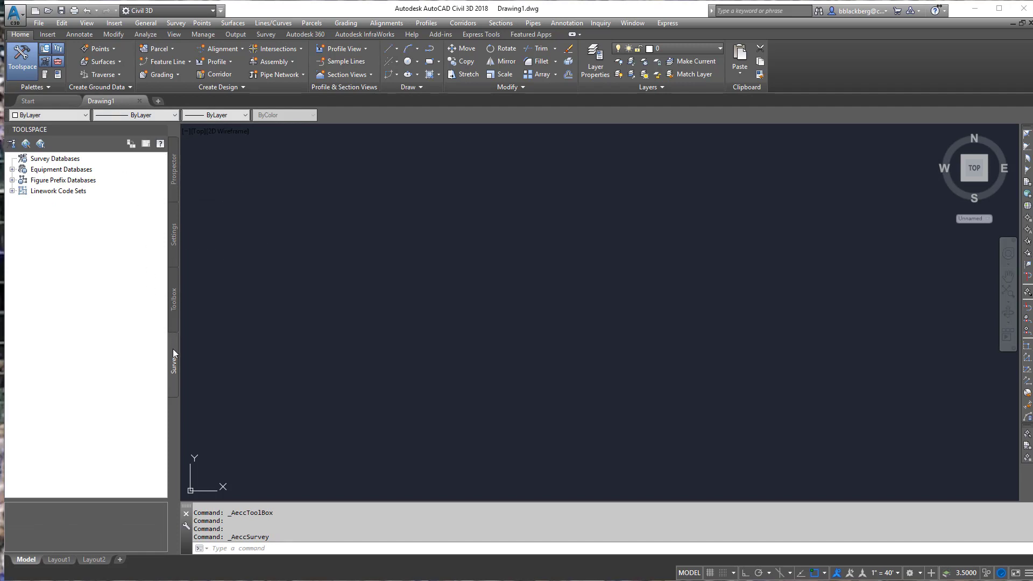
Switch between the Prospector and Survey tabs, ending on the Active Drawing Settings tree.
left_click(176, 195)
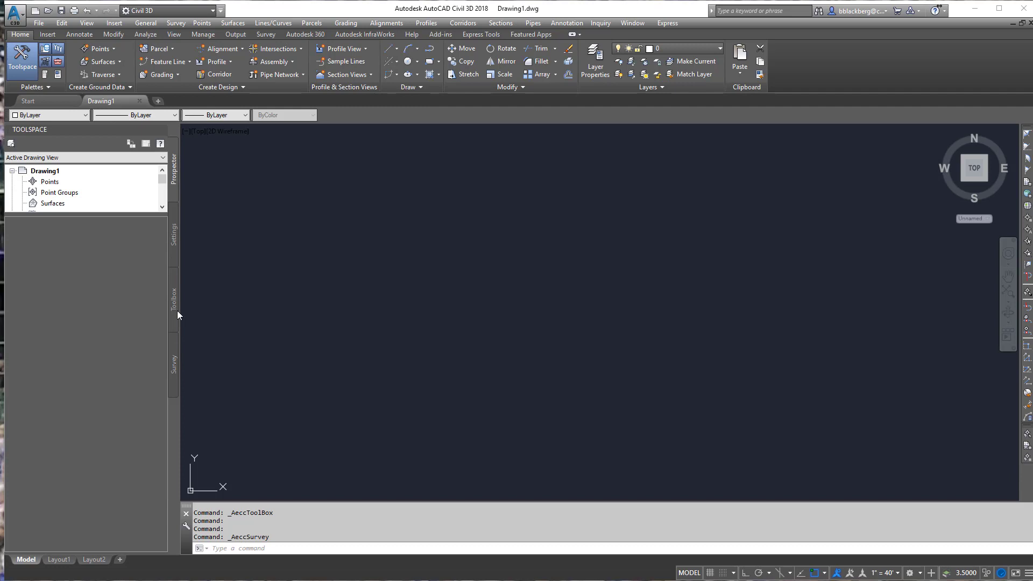
left_click(176, 356)
left_click(176, 252)
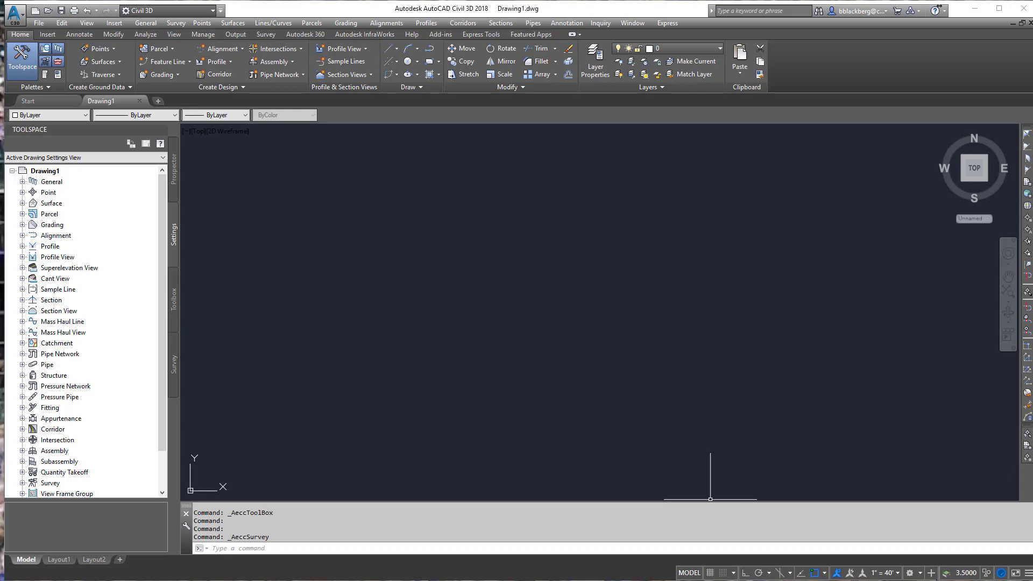
Add Dynamic Input to the status bar through the Customization list and switch it on.
left_click(1027, 573)
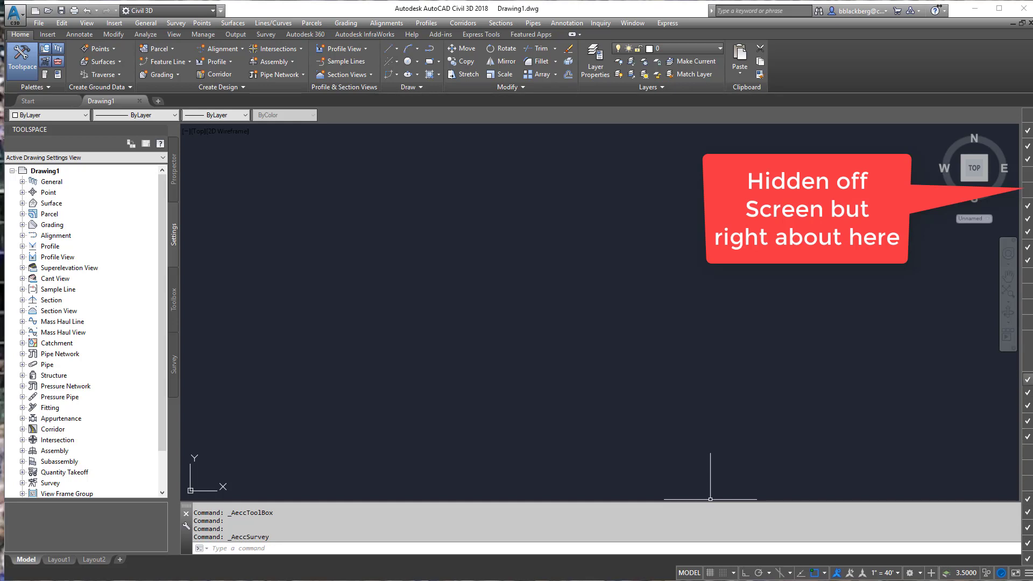
left_click(1027, 189)
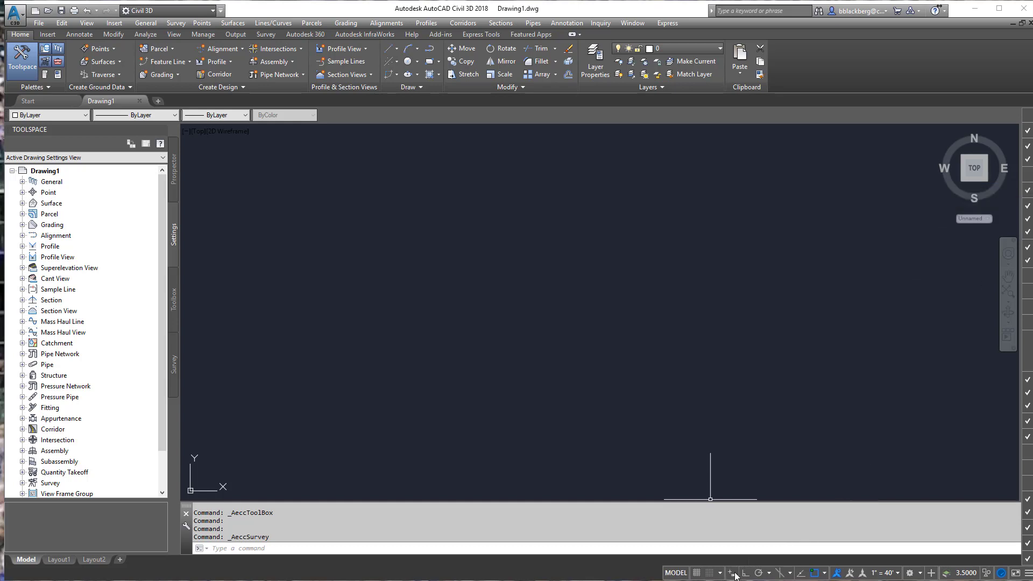
left_click(731, 573)
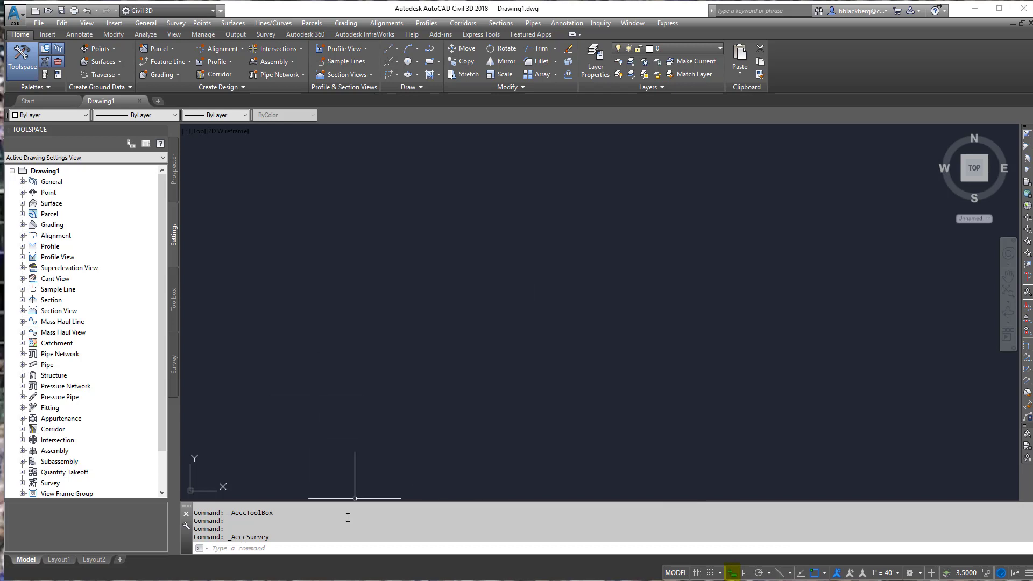
Test Dynamic Input with some typed text beside the crosshair, then delete and cancel the entry.
type("sdfsdfsdfsdfdsf")
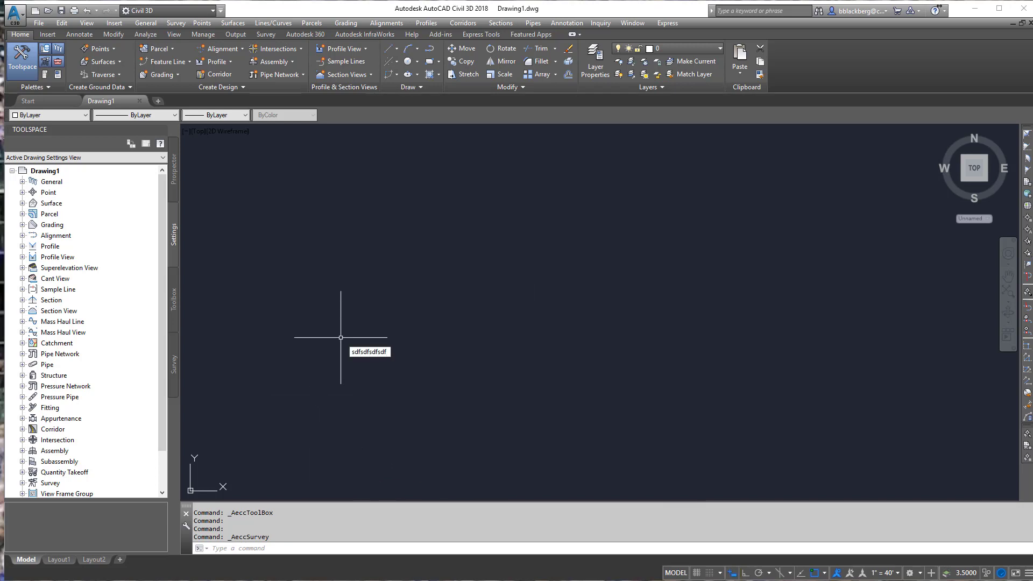
key("BackSpace")
key("BackSpace")
key("BackSpace")
key("BackSpace")
key("BackSpace")
key("BackSpace")
key("Escape")
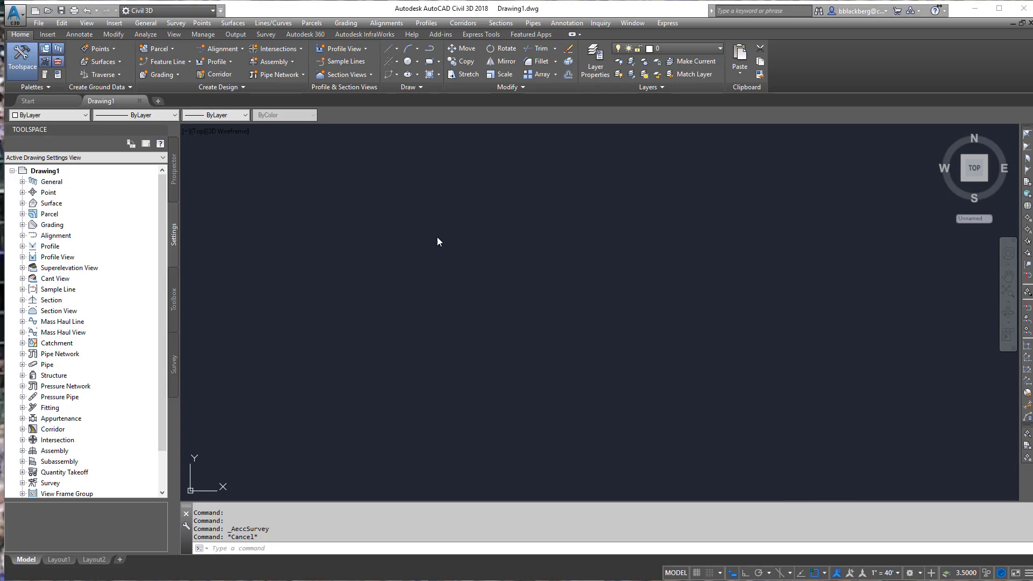
left_click(16, 12)
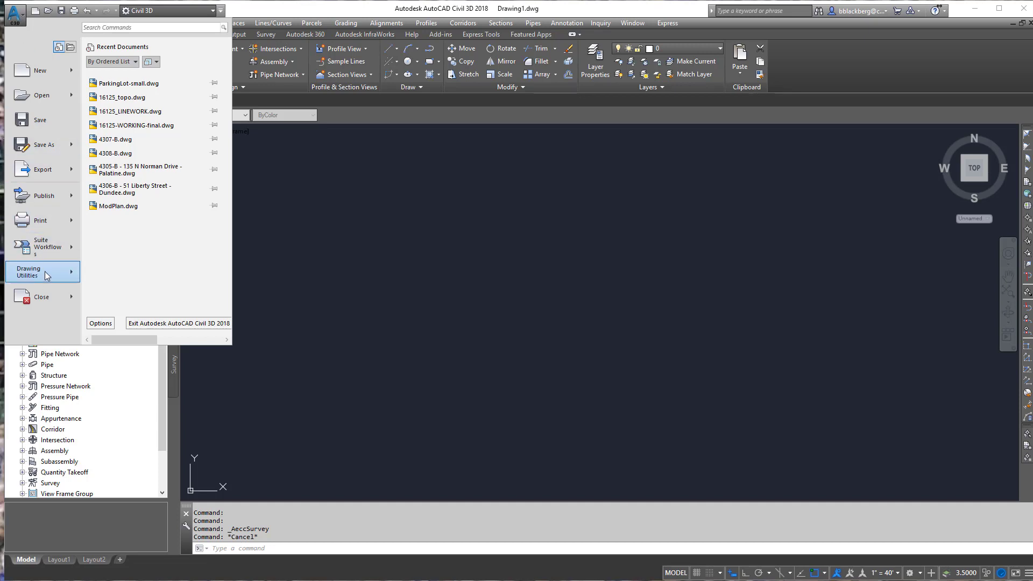
mouse_move(46, 275)
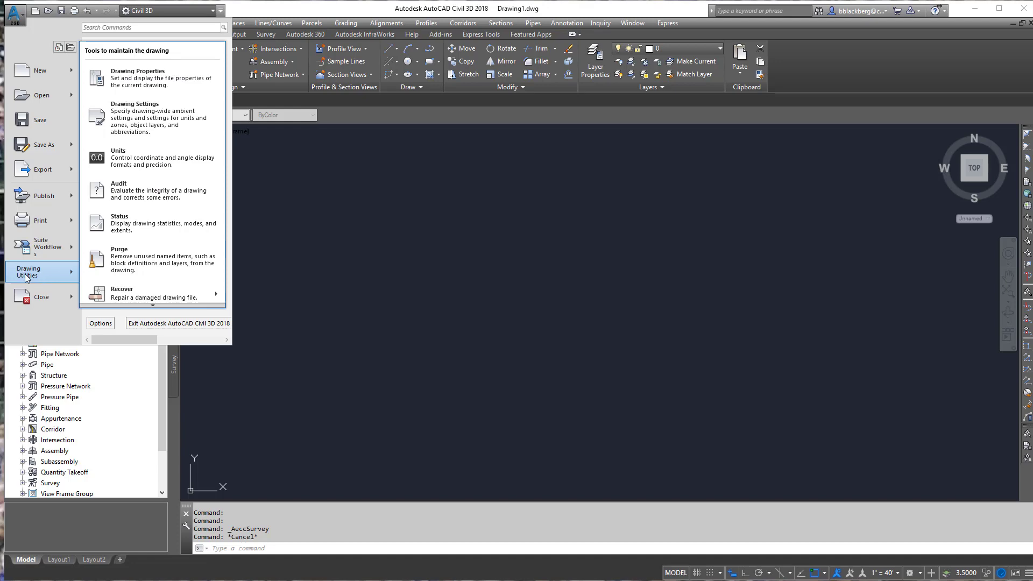
left_click(12, 22)
left_click(12, 24)
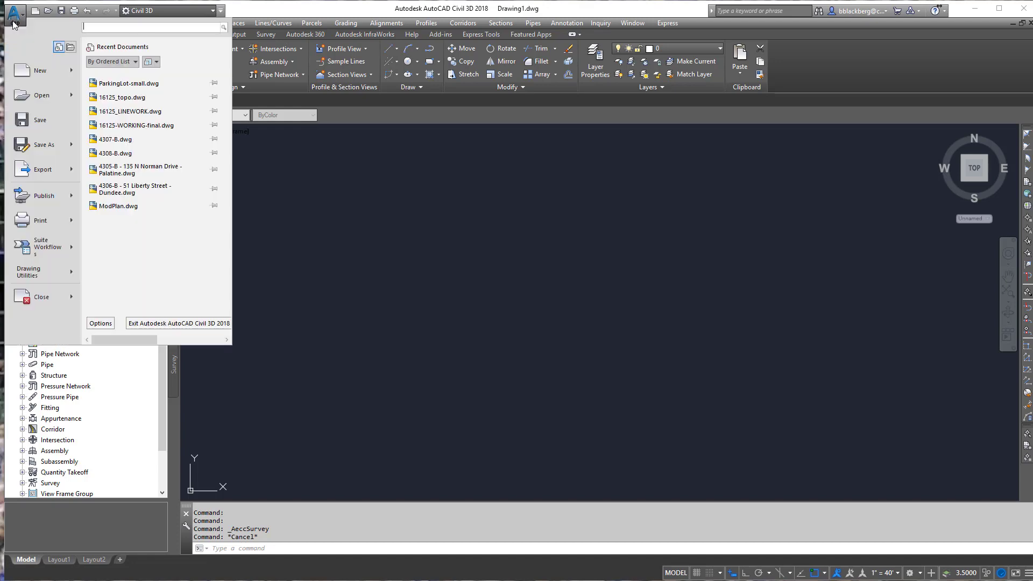
left_click(12, 24)
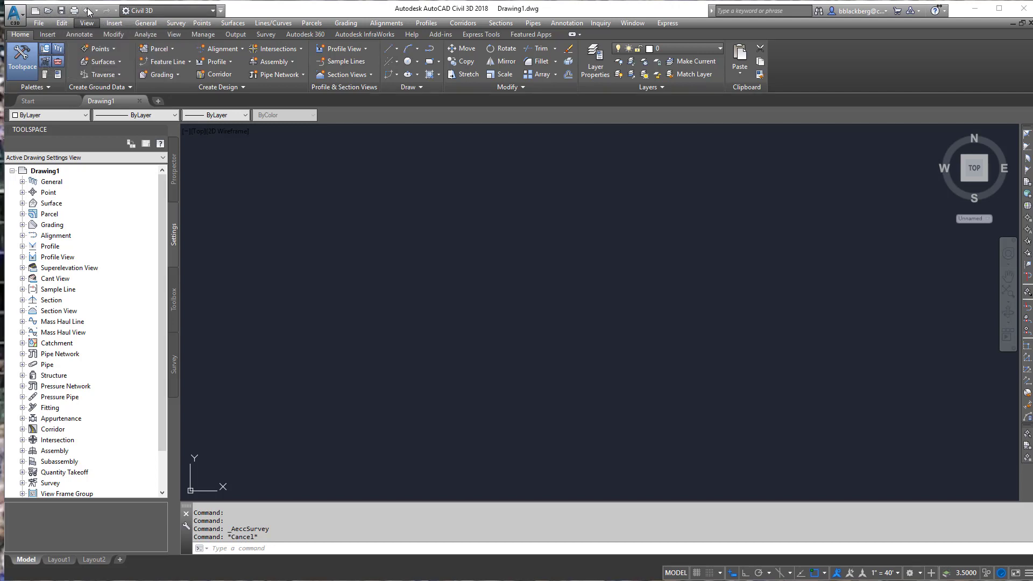
left_click(167, 13)
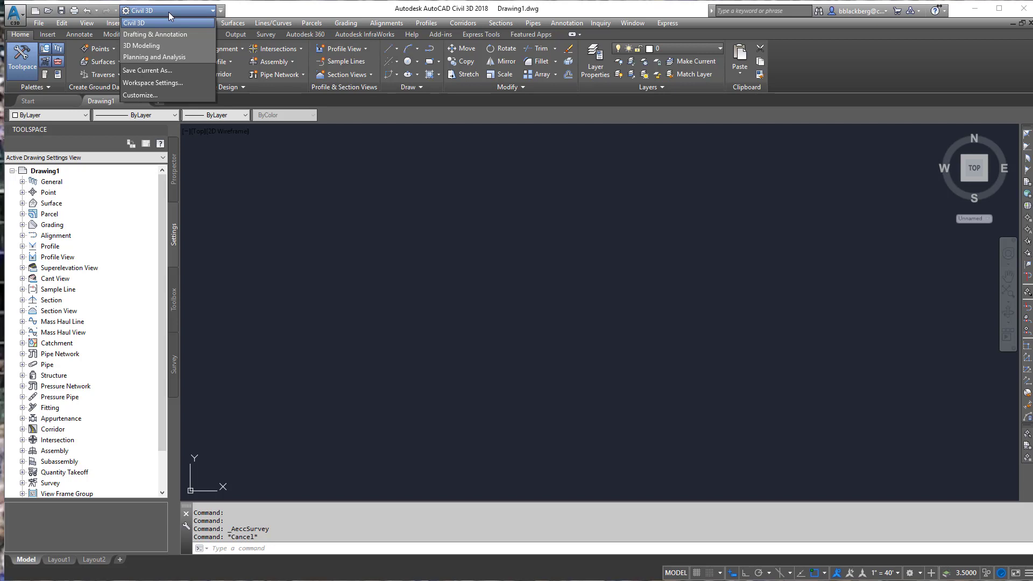
left_click(169, 13)
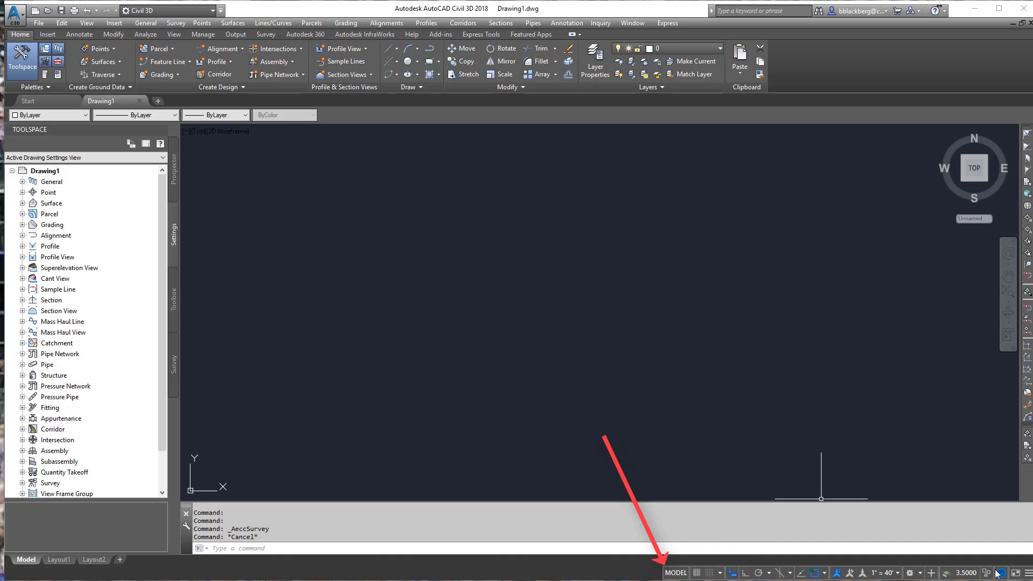
Turn off Object Snap and Annotation Visibility (ANNOALLVISIBLE 0) from the status bar.
left_click(1027, 574)
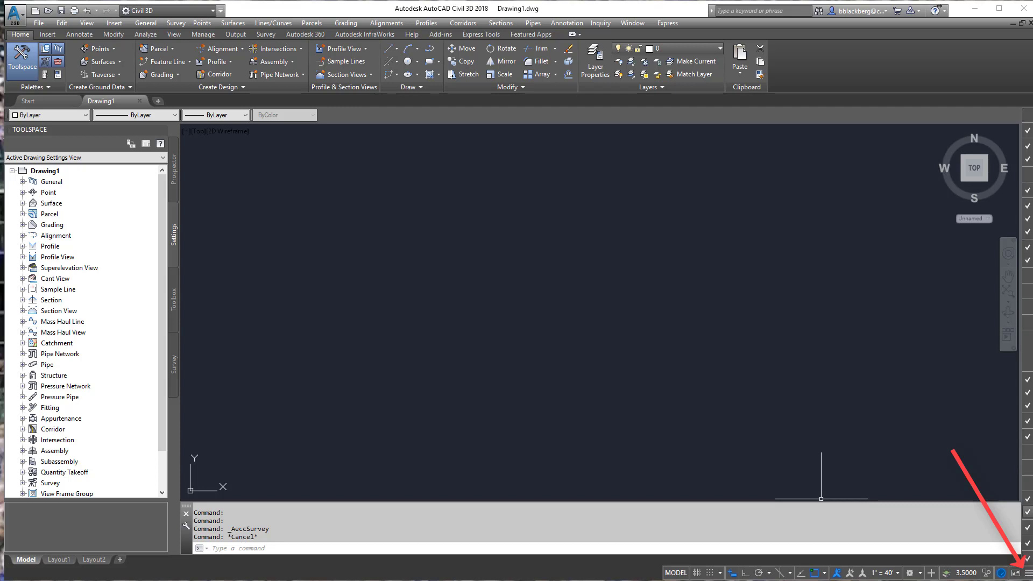
left_click(999, 561)
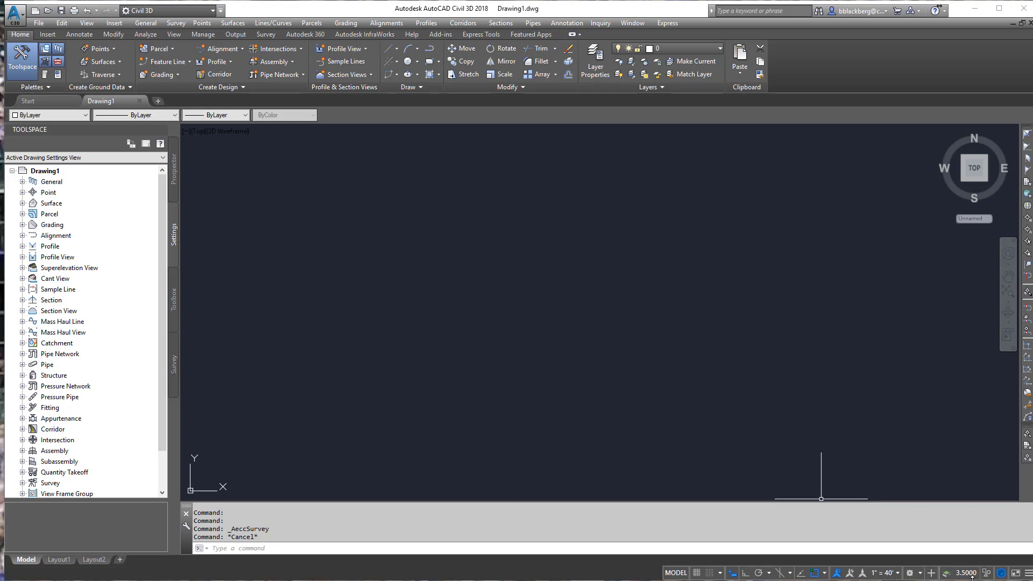
left_click(817, 573)
left_click(836, 573)
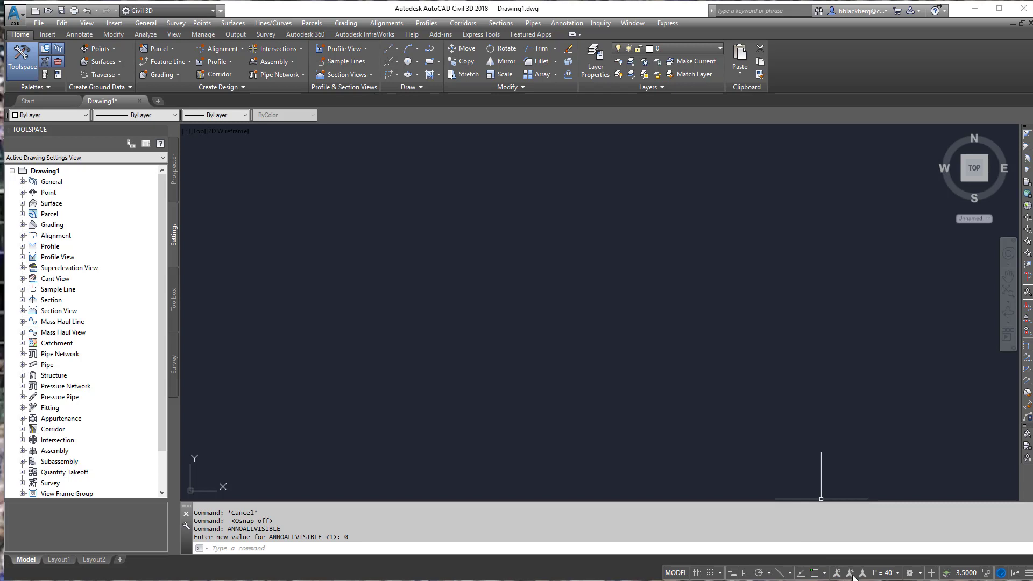